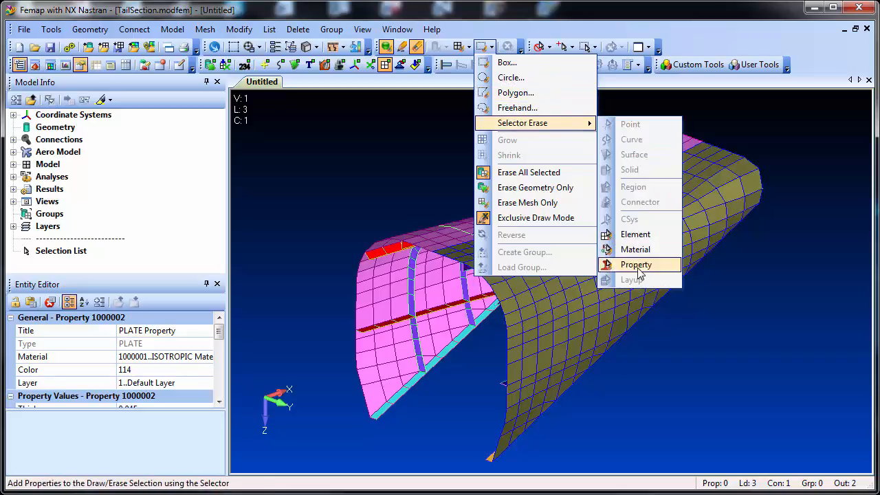
Erase the olive and pink skin plates of the tail section by property to expose the internal frames, then leave selector erasing.
{"action": "left_click", "coordinate": [635, 264]}
{"action": "left_click", "coordinate": [633, 263]}
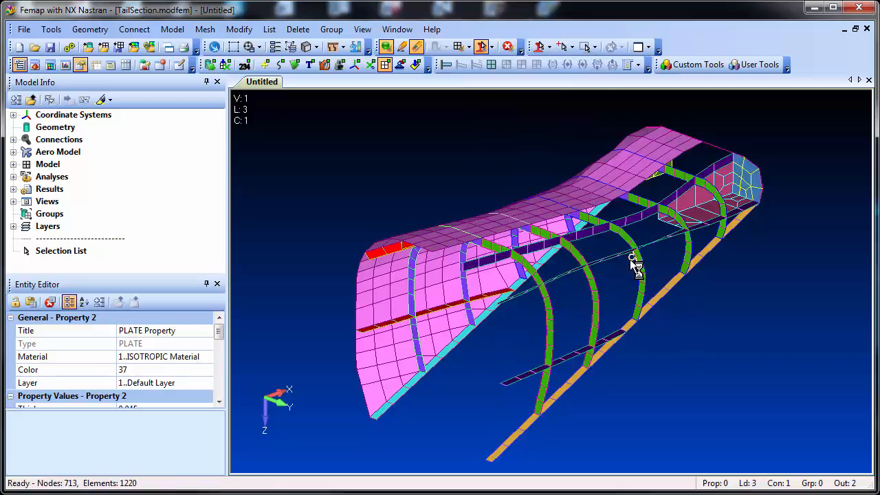
{"action": "left_click", "coordinate": [542, 213]}
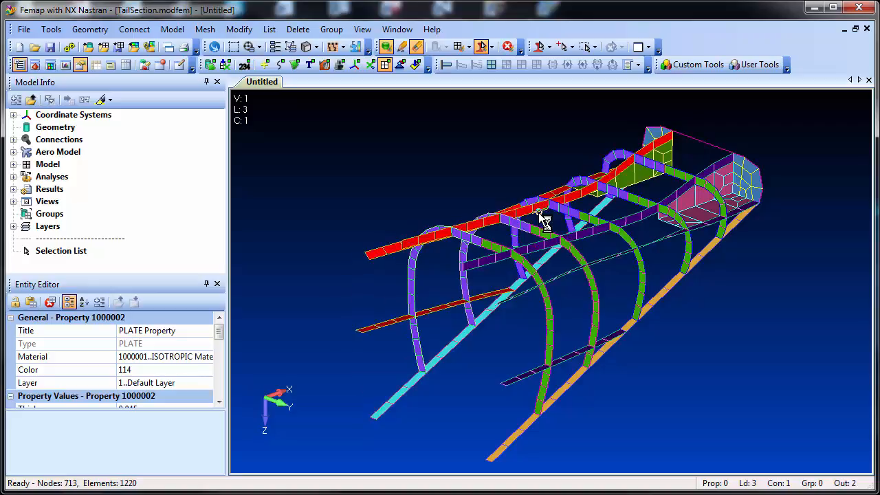
{"action": "left_click", "coordinate": [482, 46]}
{"action": "mouse_move", "coordinate": [492, 230]}
{"action": "middle_mouse_down"}
{"action": "mouse_move", "coordinate": [481, 181]}
{"action": "mouse_move", "coordinate": [500, 237]}
{"action": "middle_mouse_up"}
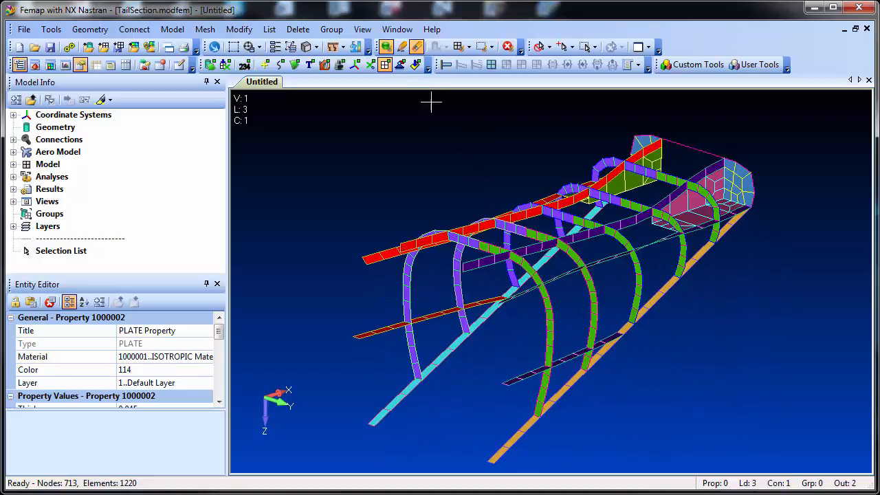
Switch the selected skins to the draw display and back to erase, and clear the whole Draw/Erase selection.
{"action": "left_click", "coordinate": [404, 49]}
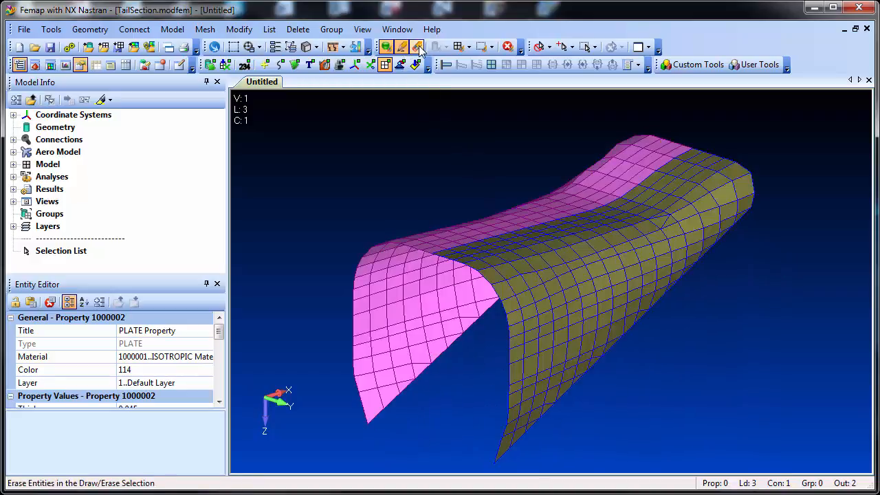
{"action": "left_click", "coordinate": [419, 50]}
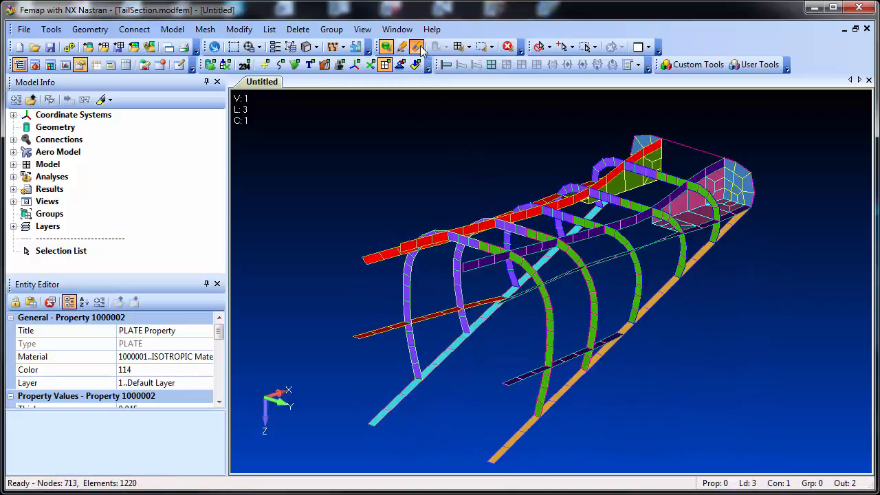
{"action": "left_click", "coordinate": [508, 47]}
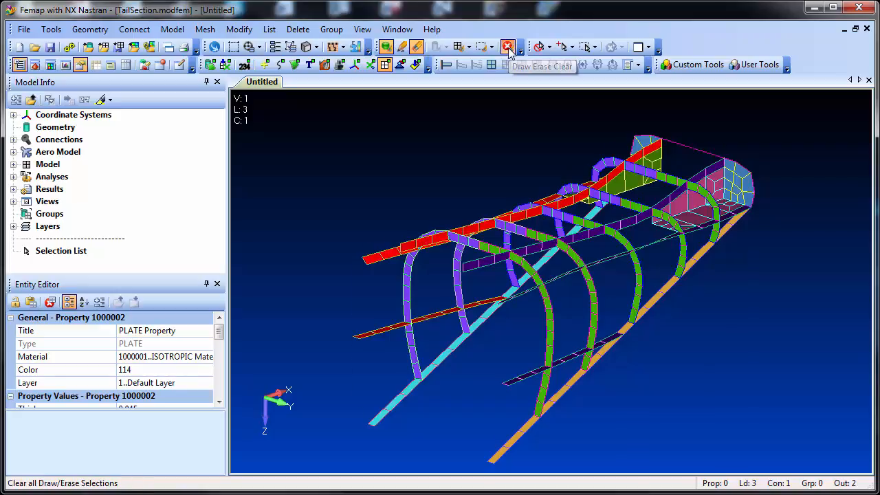
Erase the four adjoining elements 20506, 21006, 21007 and 20507 from the middle of the olive skin.
{"action": "left_click", "coordinate": [459, 47]}
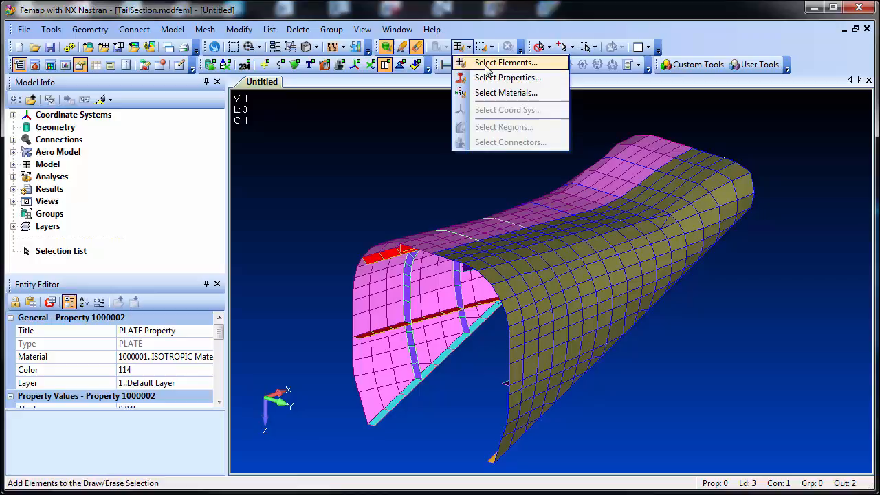
{"action": "left_click", "coordinate": [494, 62]}
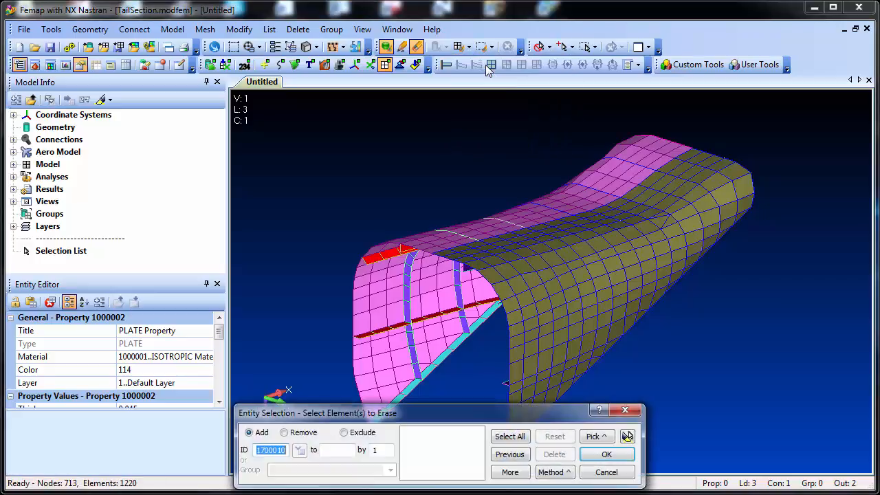
{"action": "left_click", "coordinate": [605, 264]}
{"action": "left_click", "coordinate": [609, 269]}
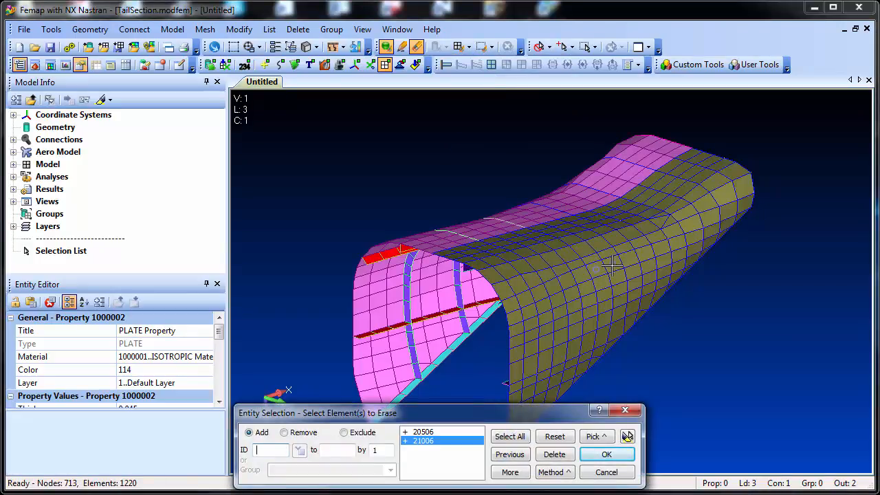
{"action": "left_click", "coordinate": [611, 278]}
{"action": "left_click", "coordinate": [602, 278]}
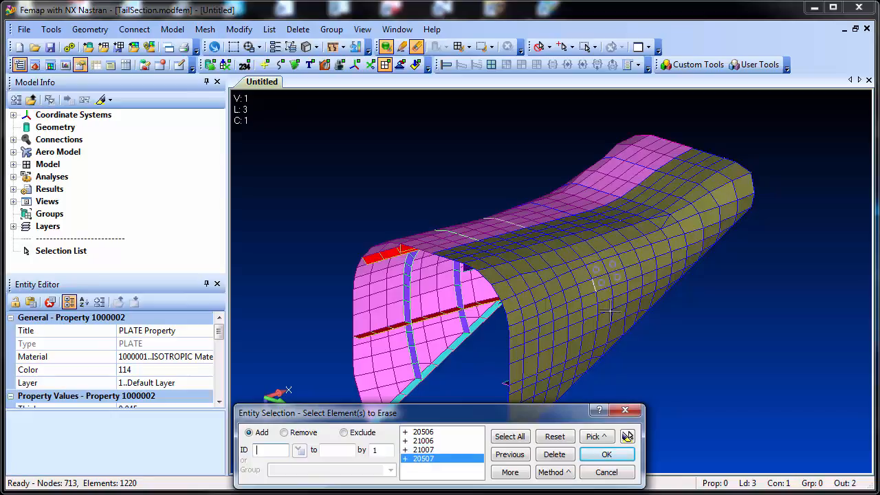
{"action": "left_click", "coordinate": [606, 455]}
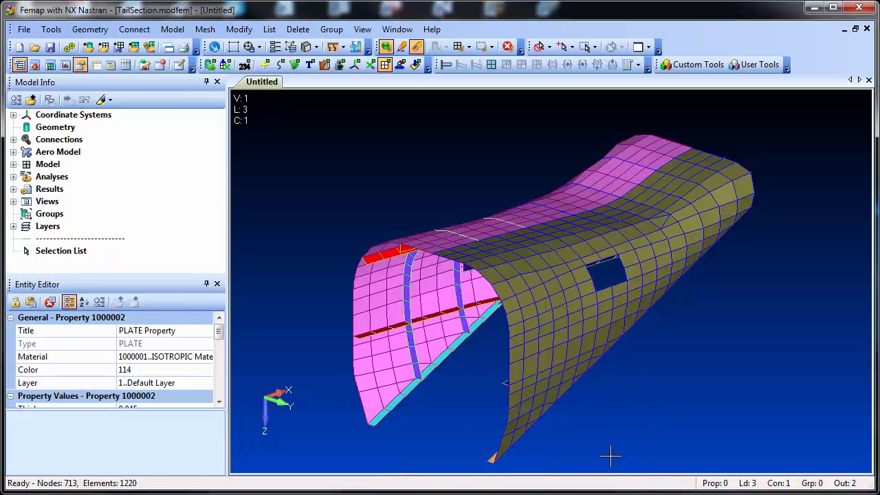
Grow the erased area of the olive skin repeatedly until a large opening exposes the structure behind it.
{"action": "left_click", "coordinate": [491, 47]}
{"action": "left_click", "coordinate": [512, 140]}
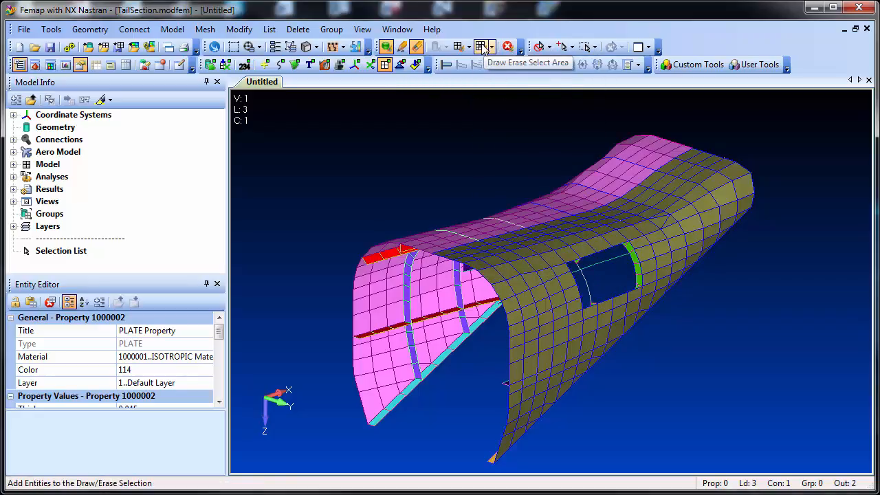
{"action": "left_click", "coordinate": [481, 47]}
{"action": "left_click", "coordinate": [482, 48]}
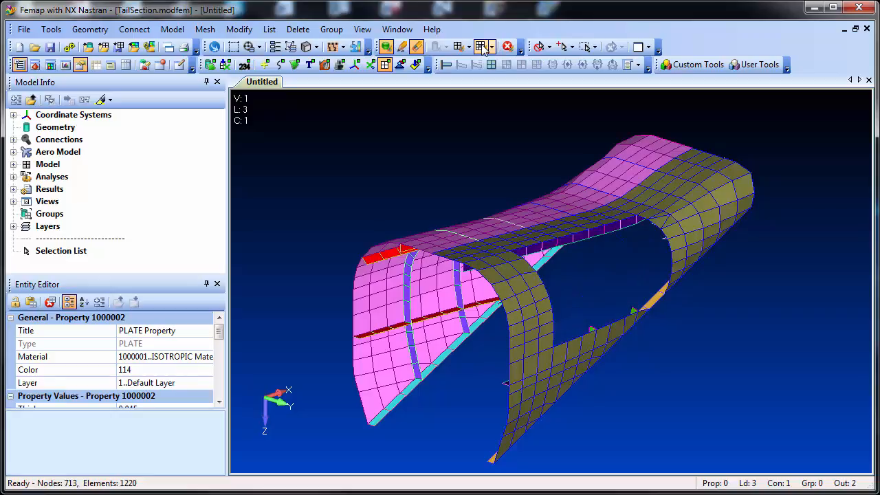
{"action": "mouse_move", "coordinate": [511, 203]}
{"action": "middle_mouse_down"}
{"action": "mouse_move", "coordinate": [501, 152]}
{"action": "mouse_move", "coordinate": [506, 199]}
{"action": "middle_mouse_up"}
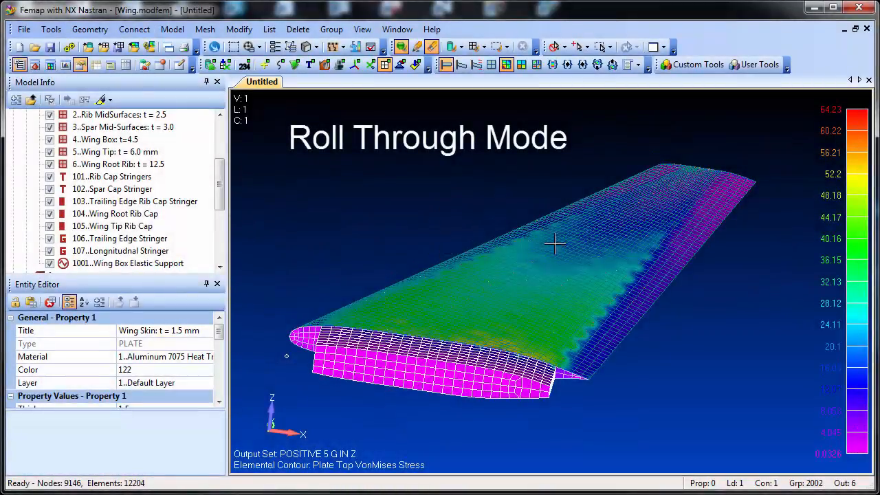
Examine the wing's stress contour by rolling the view through the skin into the interior and back out.
{"action": "scroll", "coordinate": [555, 275], "scroll_direction": "up", "scroll_amount": 8}
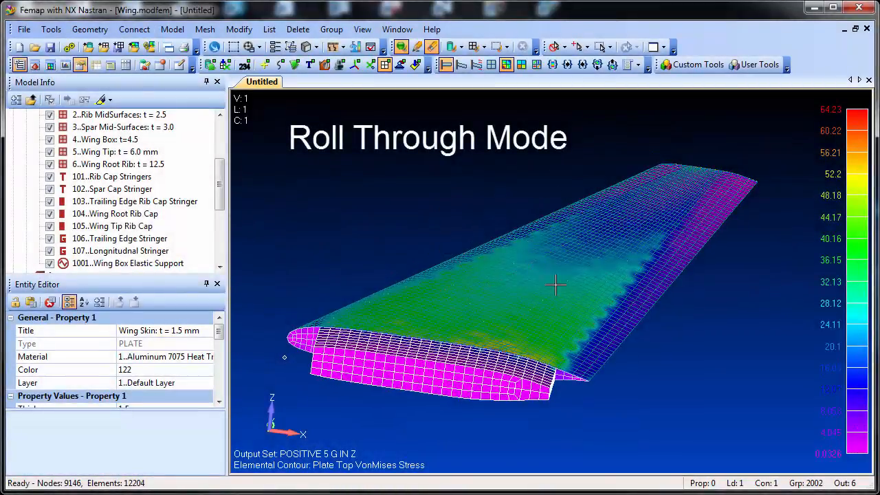
{"action": "middle_click_drag", "start_coordinate": [588, 387], "coordinate": [568, 159], "text": "ctrl"}
{"action": "scroll", "coordinate": [577, 320], "scroll_direction": "up", "scroll_amount": 5}
{"action": "middle_click_drag", "start_coordinate": [576, 234], "coordinate": [566, 410], "text": "ctrl"}
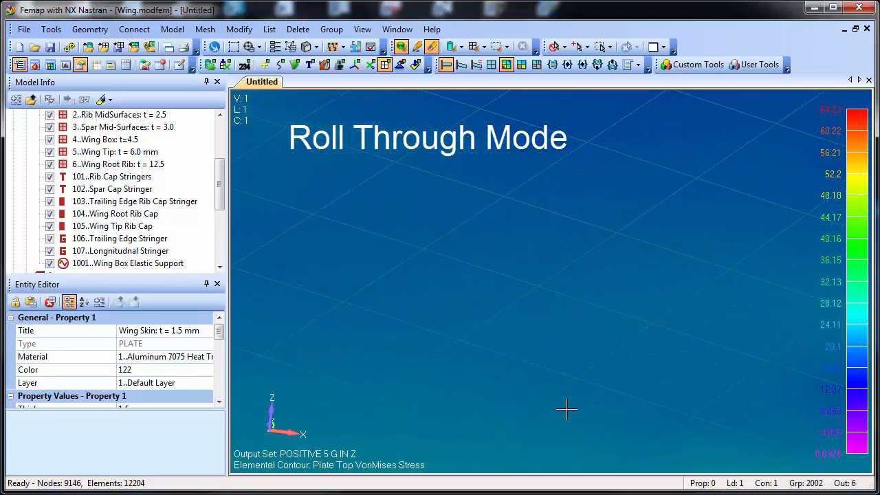
{"action": "scroll", "coordinate": [577, 353], "scroll_direction": "down", "scroll_amount": 5}
{"action": "scroll", "coordinate": [567, 344], "scroll_direction": "down", "scroll_amount": 10}
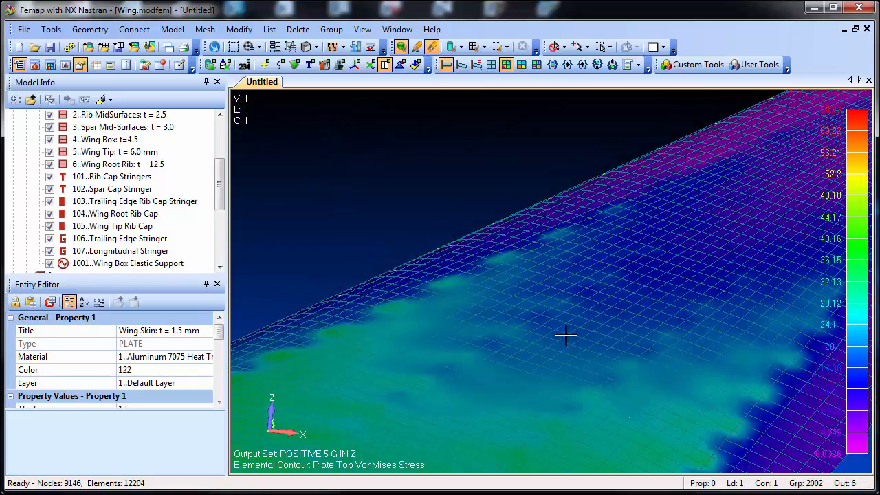
{"action": "middle_click_drag", "start_coordinate": [575, 330], "coordinate": [565, 244], "text": "ctrl"}
Choose the Roll-Thru view option and inspect the wing's internal ribs and spars from the root end.
{"action": "left_click", "coordinate": [257, 46]}
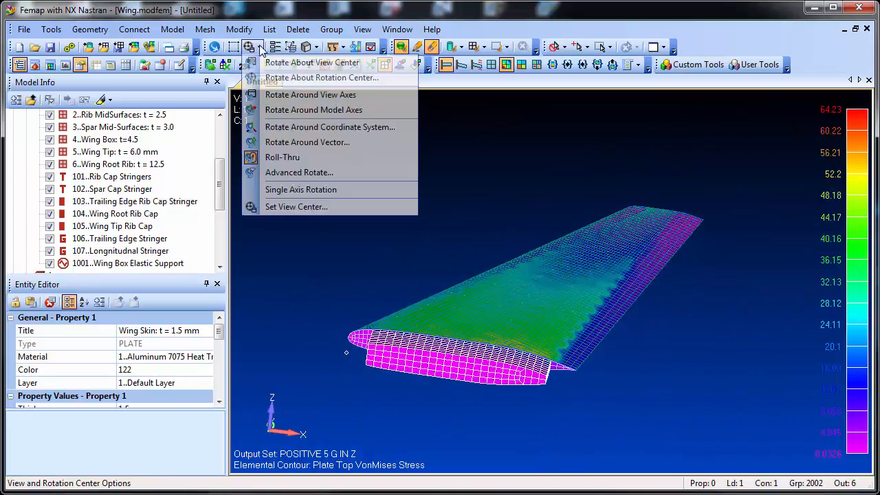
{"action": "left_click", "coordinate": [332, 160]}
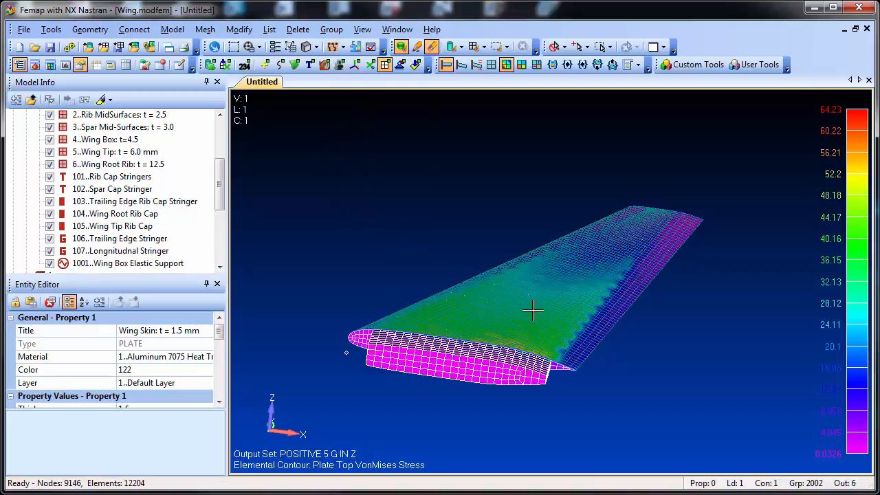
{"action": "scroll", "coordinate": [532, 319], "scroll_direction": "up", "scroll_amount": 6}
{"action": "middle_click_drag", "start_coordinate": [503, 346], "coordinate": [631, 255]}
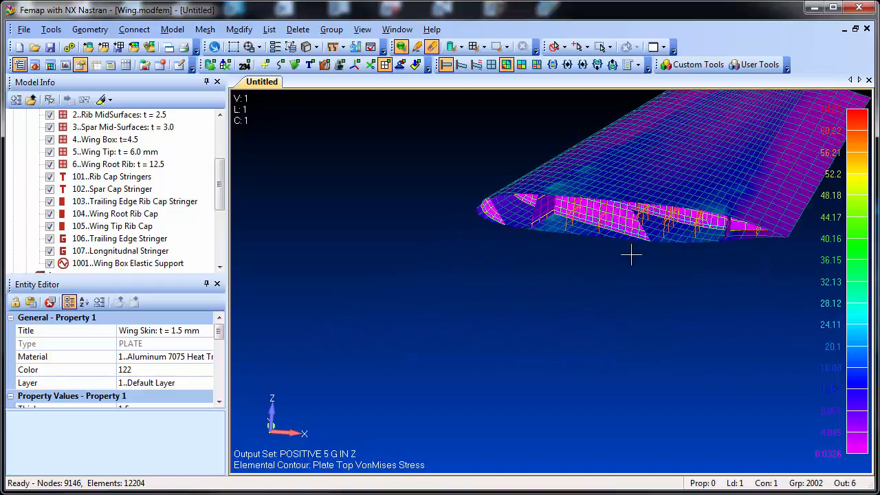
{"action": "middle_click_drag", "start_coordinate": [639, 202], "coordinate": [560, 279]}
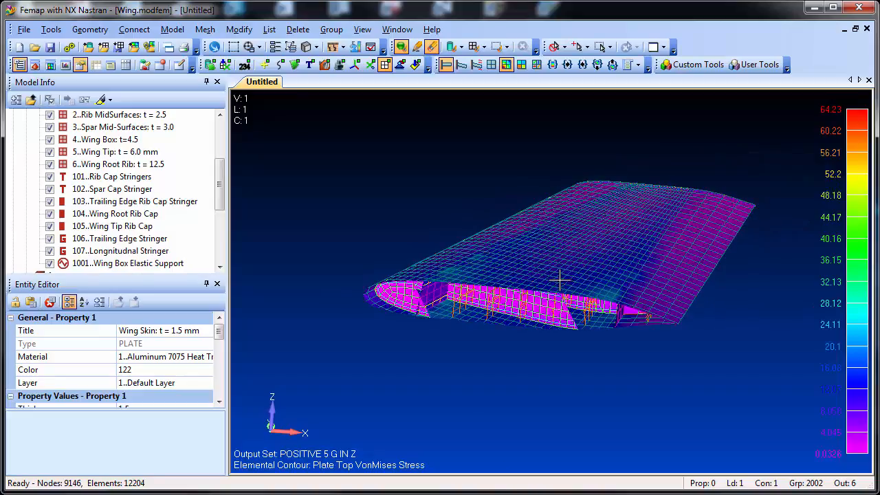
{"action": "middle_click_drag", "start_coordinate": [558, 284], "coordinate": [519, 314]}
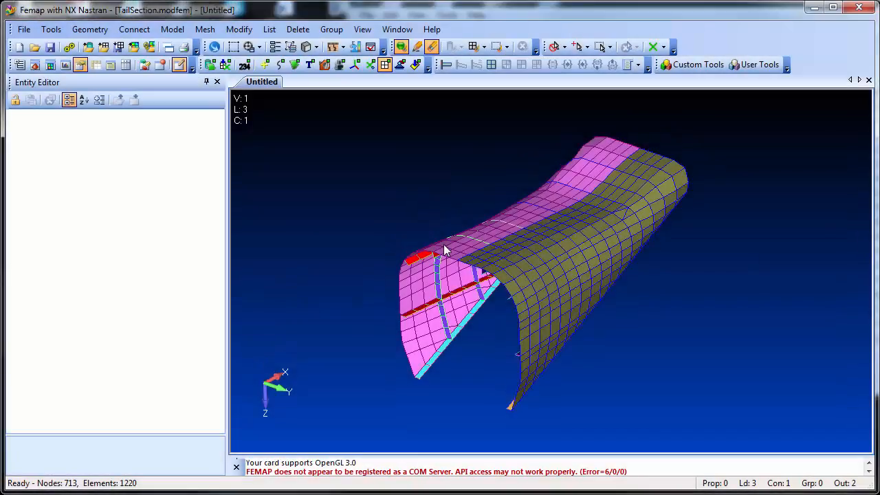
Enable dynamic zoom and dynamic rotate around the cursor location in the user interface preferences.
{"action": "middle_click_drag", "start_coordinate": [472, 304], "coordinate": [730, 179], "text": "ctrl"}
{"action": "middle_click_drag", "start_coordinate": [583, 226], "coordinate": [628, 265]}
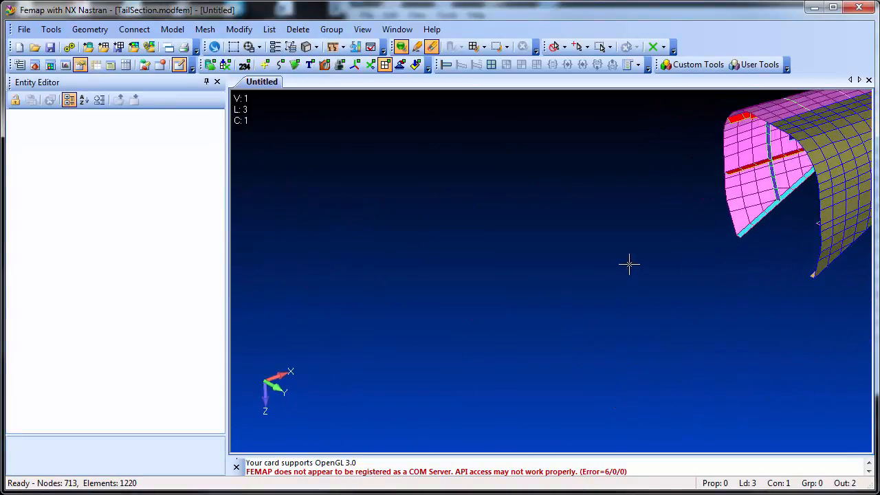
{"action": "key", "text": "ctrl+a"}
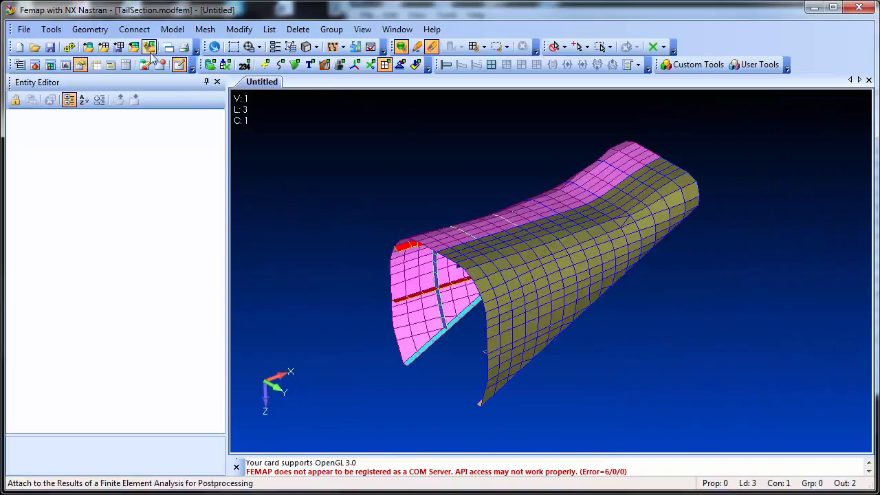
{"action": "left_click", "coordinate": [20, 31]}
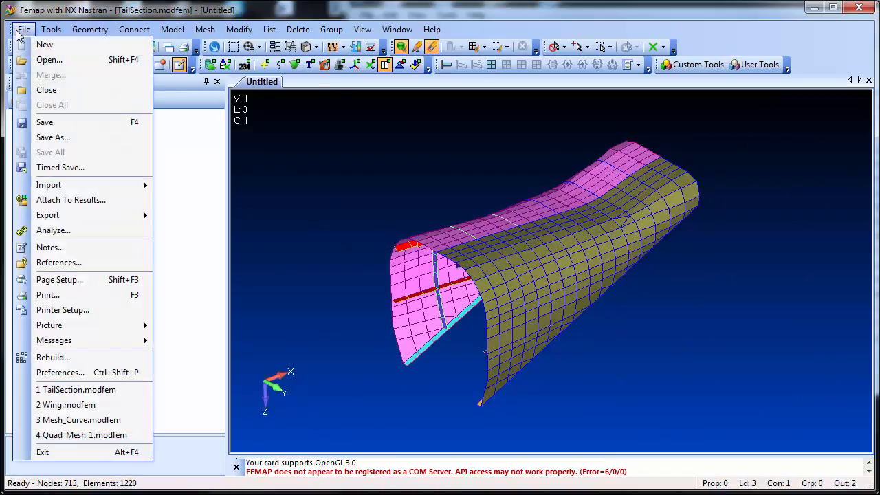
{"action": "left_click", "coordinate": [75, 372]}
{"action": "left_click", "coordinate": [290, 314]}
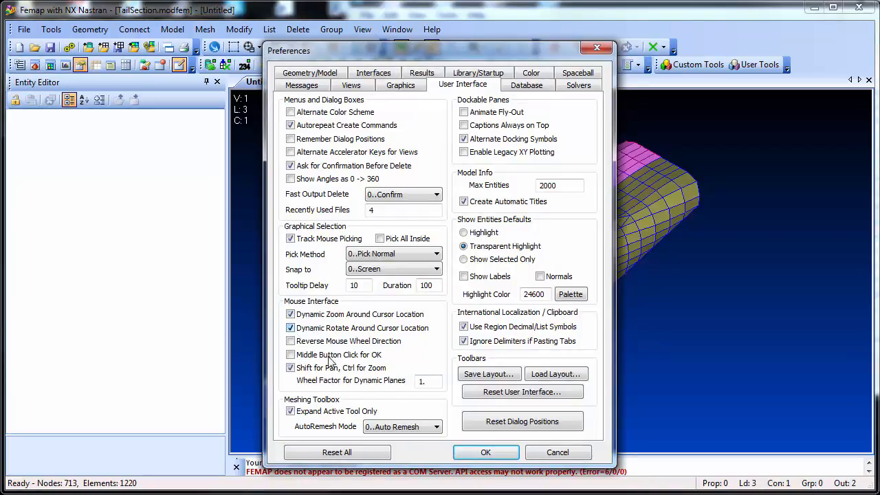
{"action": "left_click", "coordinate": [485, 452]}
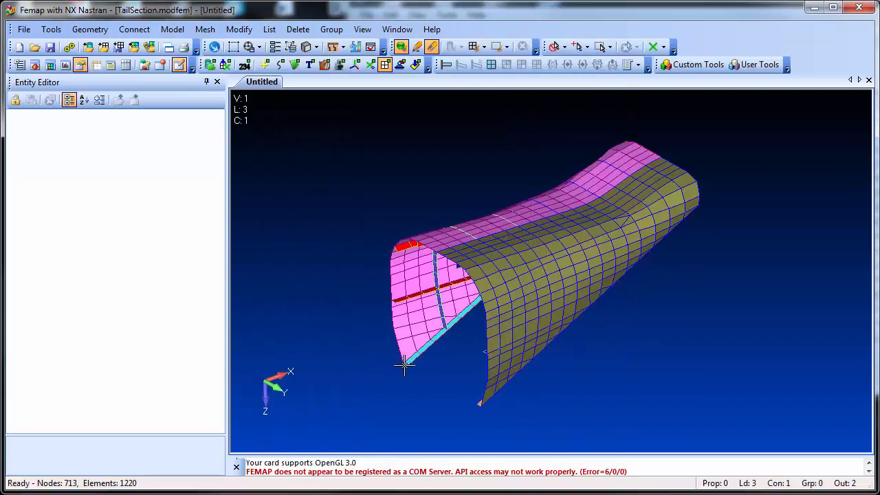
Test cursor-centred zooming and rotation at the lower corners of the tail section, then fit the whole model in view.
{"action": "scroll", "coordinate": [516, 242], "scroll_direction": "up", "scroll_amount": 5}
{"action": "scroll", "coordinate": [534, 258], "scroll_direction": "up", "scroll_amount": 3}
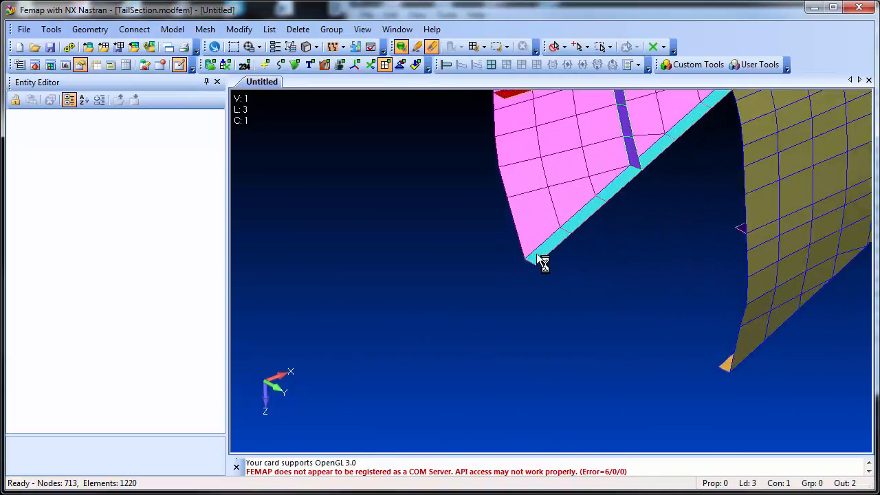
{"action": "middle_click_drag", "start_coordinate": [532, 257], "coordinate": [596, 177]}
{"action": "mouse_move", "coordinate": [625, 133]}
{"action": "middle_mouse_down"}
{"action": "mouse_move", "coordinate": [666, 118]}
{"action": "mouse_move", "coordinate": [585, 129]}
{"action": "mouse_move", "coordinate": [611, 130]}
{"action": "middle_mouse_up"}
{"action": "mouse_move", "coordinate": [745, 334]}
{"action": "middle_mouse_down"}
{"action": "mouse_move", "coordinate": [705, 399]}
{"action": "mouse_move", "coordinate": [744, 337]}
{"action": "middle_mouse_up"}
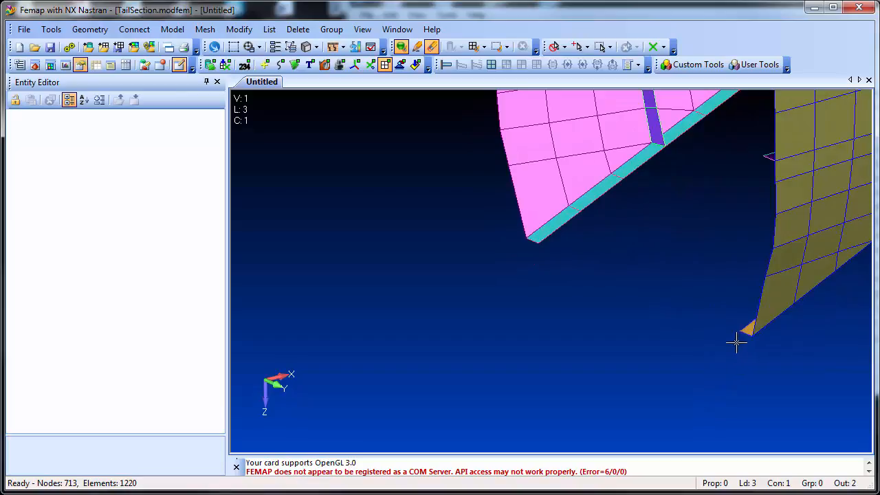
{"action": "key", "text": "ctrl+a"}
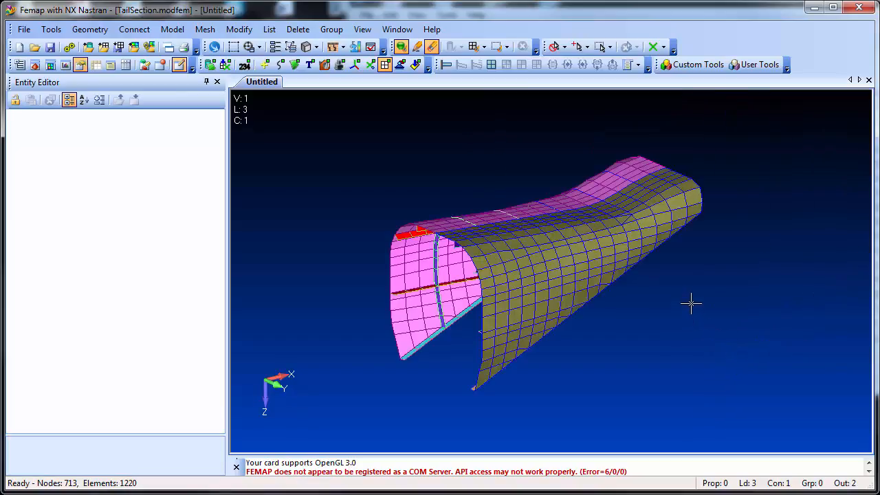
{"action": "key", "text": "F6"}
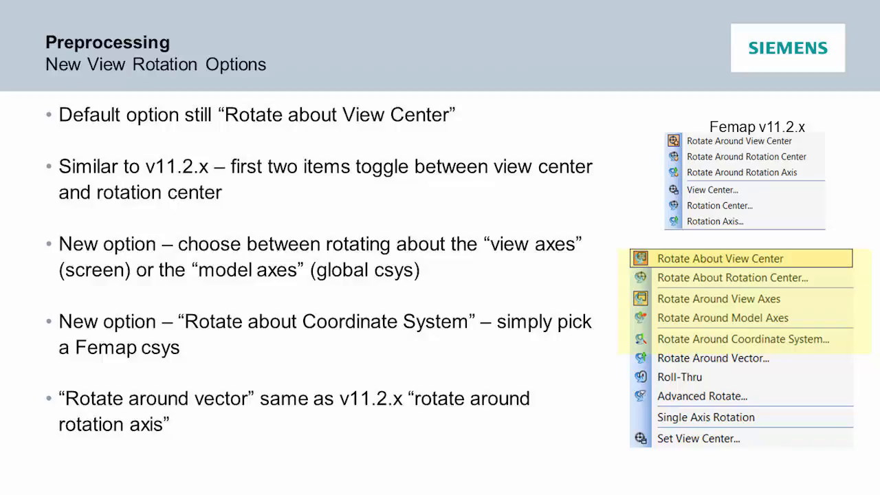
{"action": "key", "text": "Right"}
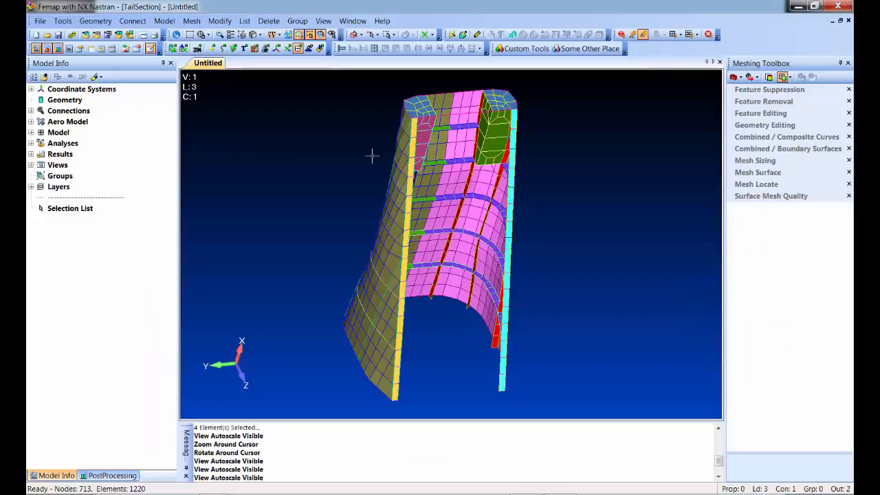
Zoom in closely on the pink skin elements next to the uppermost frame inside the tail section.
{"action": "scroll", "coordinate": [506, 103], "scroll_direction": "up", "scroll_amount": 8}
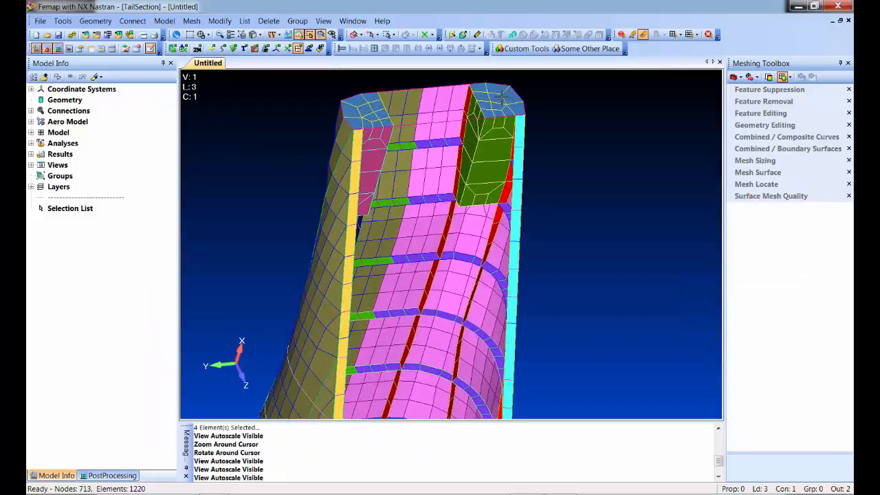
{"action": "scroll", "coordinate": [206, 103], "scroll_direction": "up", "scroll_amount": 6}
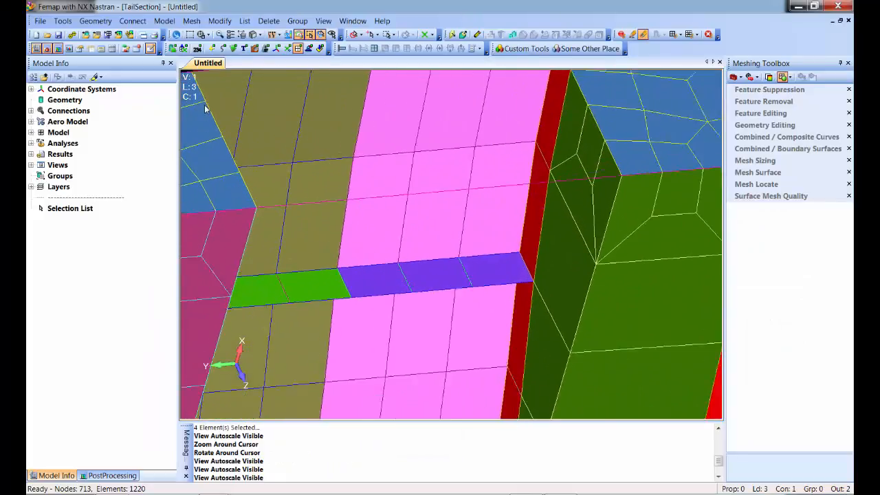
{"action": "scroll", "coordinate": [638, 264], "scroll_direction": "up", "scroll_amount": 2}
{"action": "scroll", "coordinate": [638, 265], "scroll_direction": "up", "scroll_amount": 2}
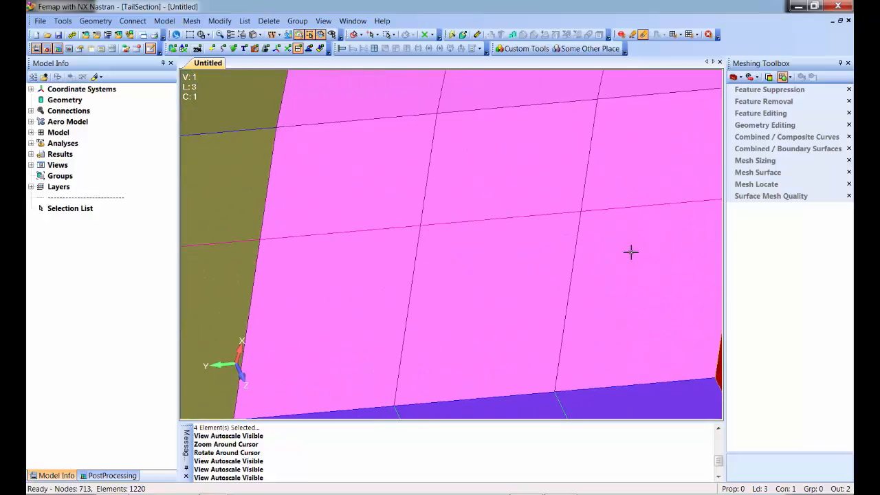